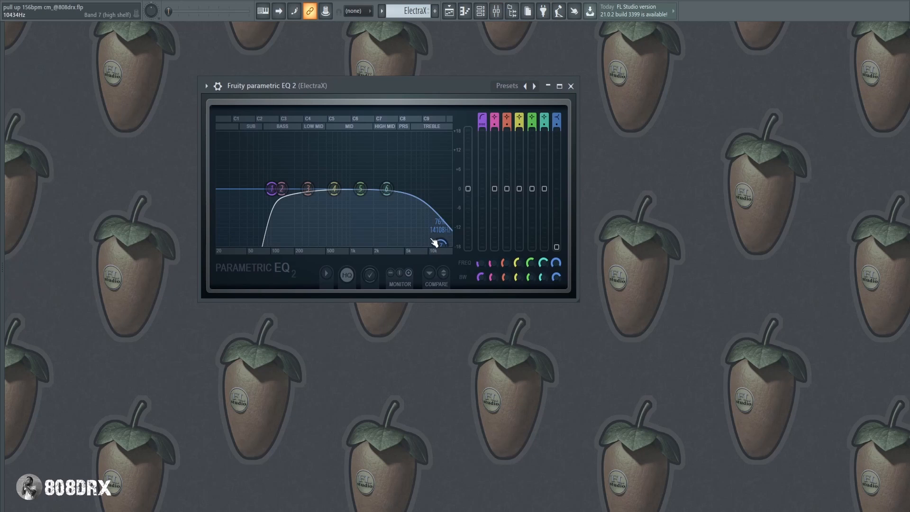
Examine ElectraX's parametric EQ high-shelf band, the ElectraX #2 clip, and the Mix amount in its Backmask effect.
drag(434, 242, 422, 193)
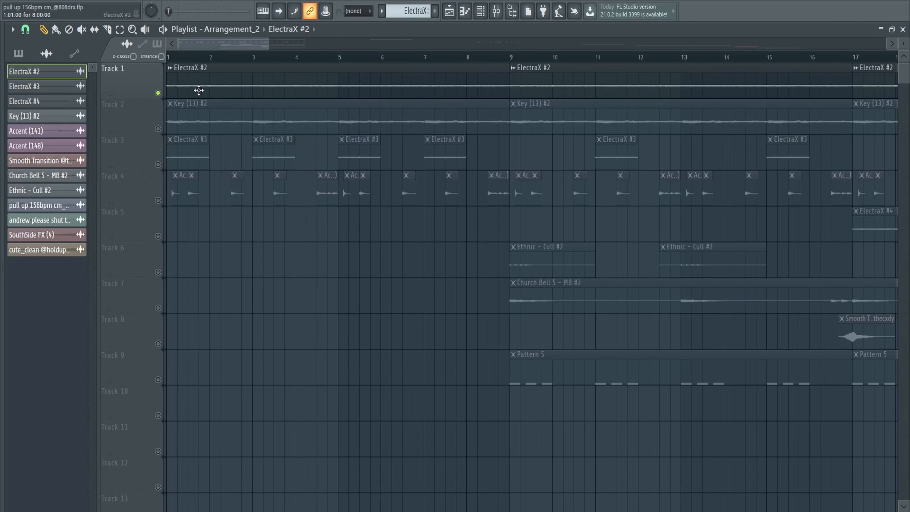
double_click(199, 90)
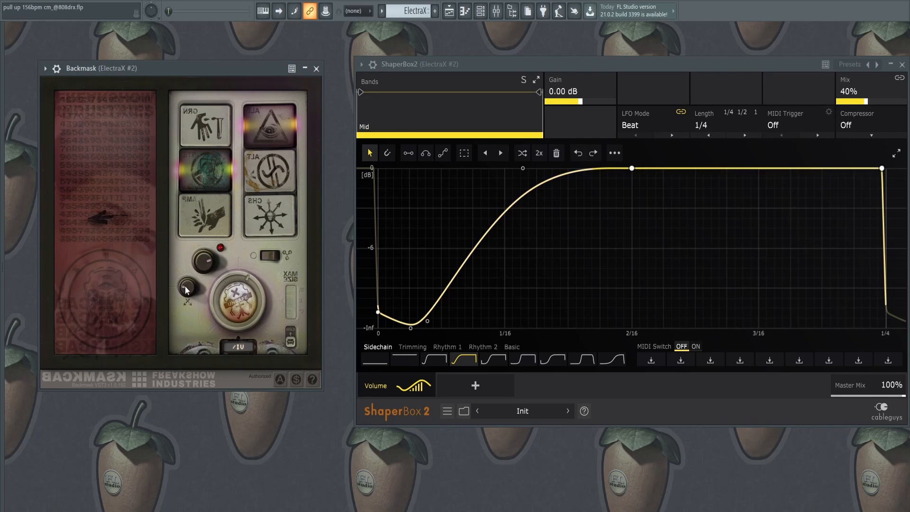
click(185, 291)
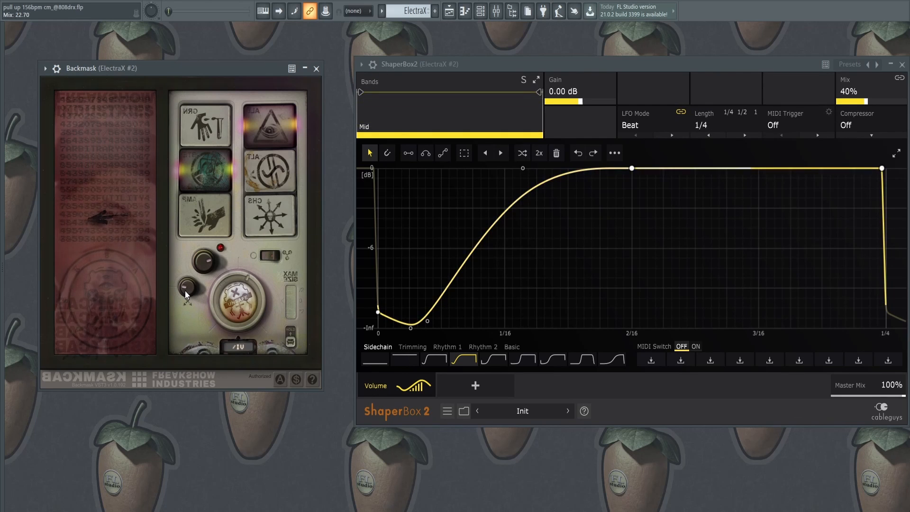
drag(185, 291, 185, 294)
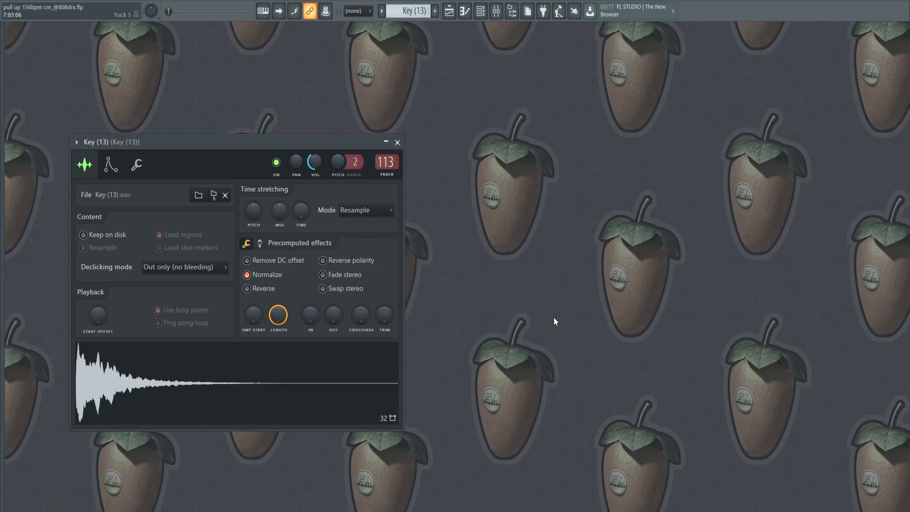
Close the Key (13) sampler, open its notes in the piano roll, and play the pattern briefly.
drag(291, 142, 511, 87)
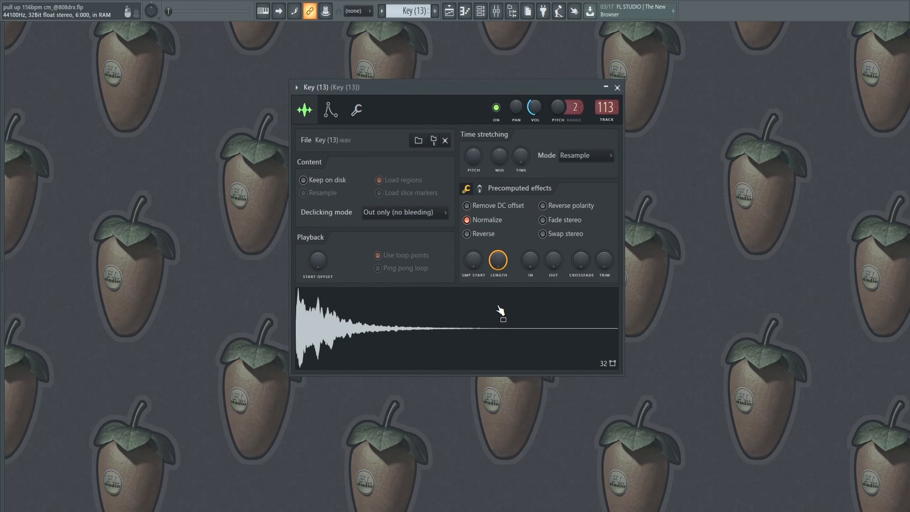
key(Escape)
key(F7)
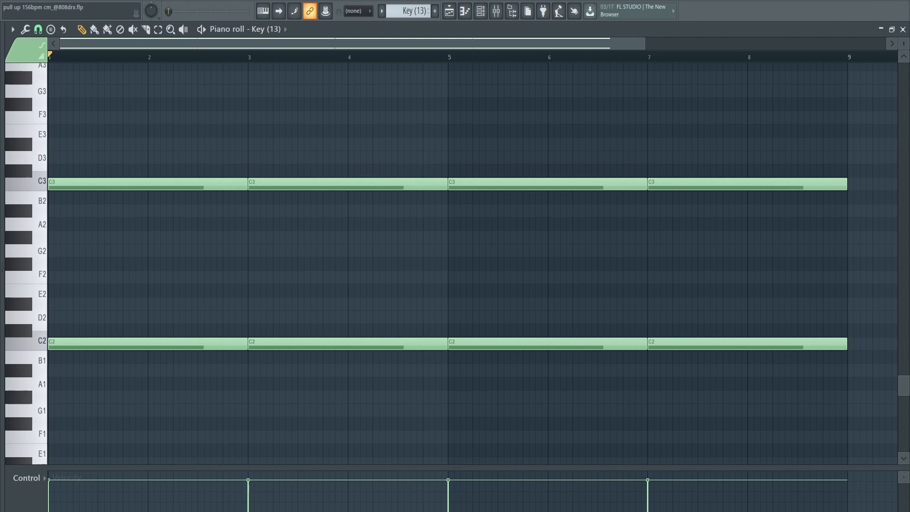
key(space)
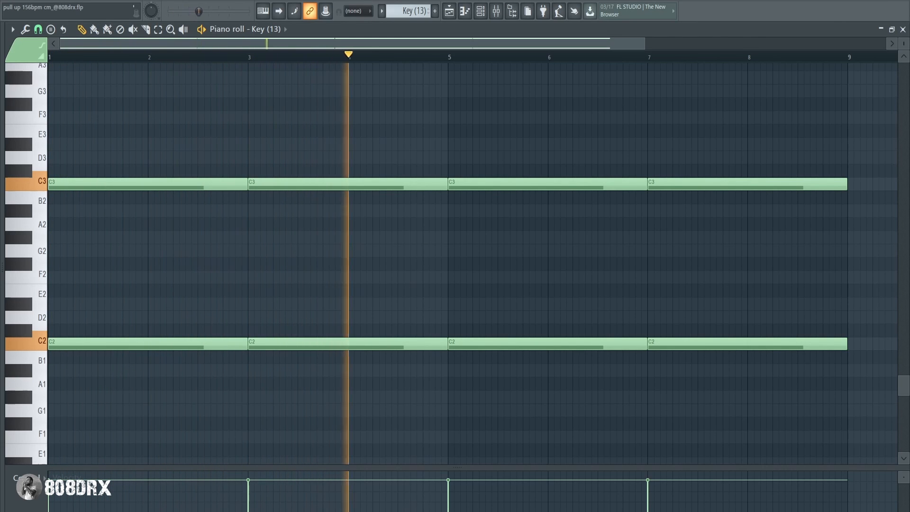
key(space)
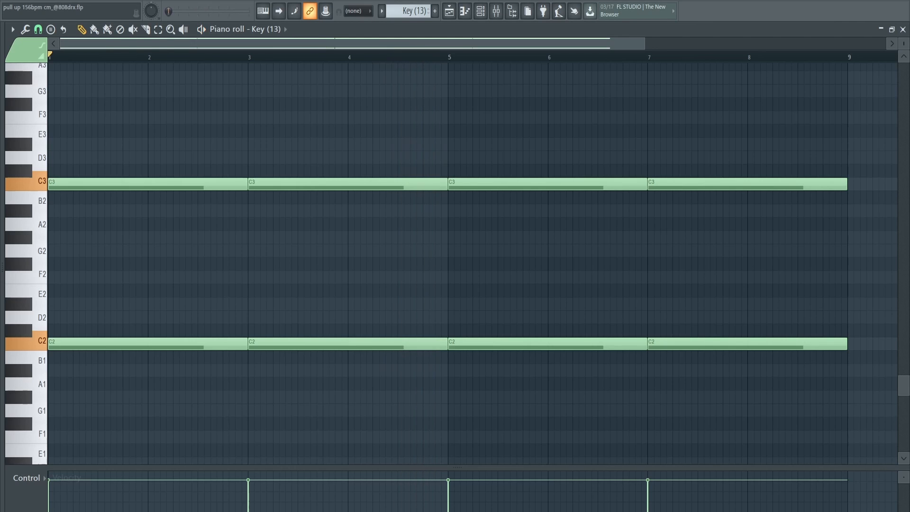
Place an ElectraX #2 clip at the start of Track 5 in the playlist, solo the track, and make the clip unique.
key(F5)
click(188, 346)
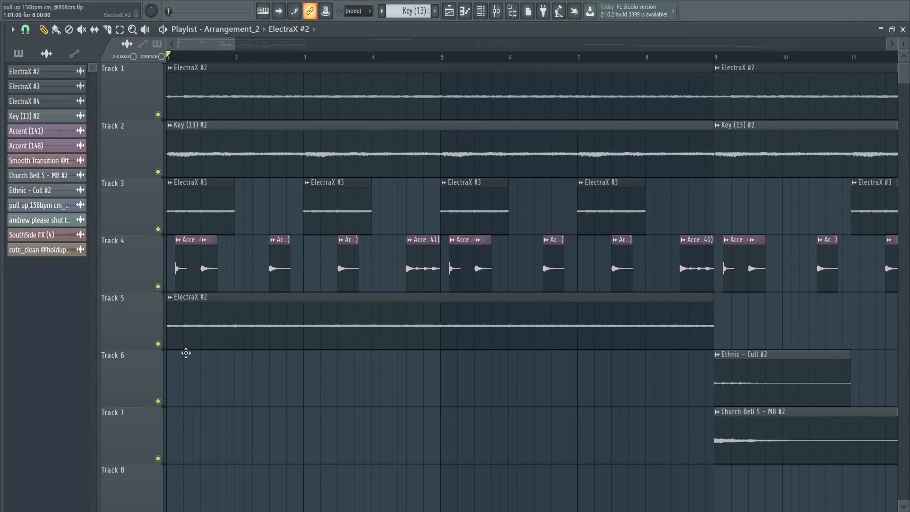
right_click(158, 343)
click(169, 298)
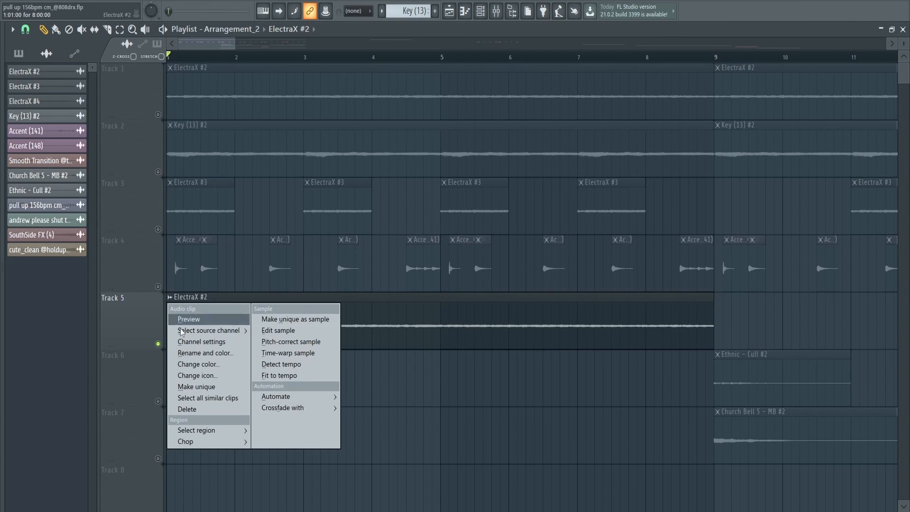
click(196, 387)
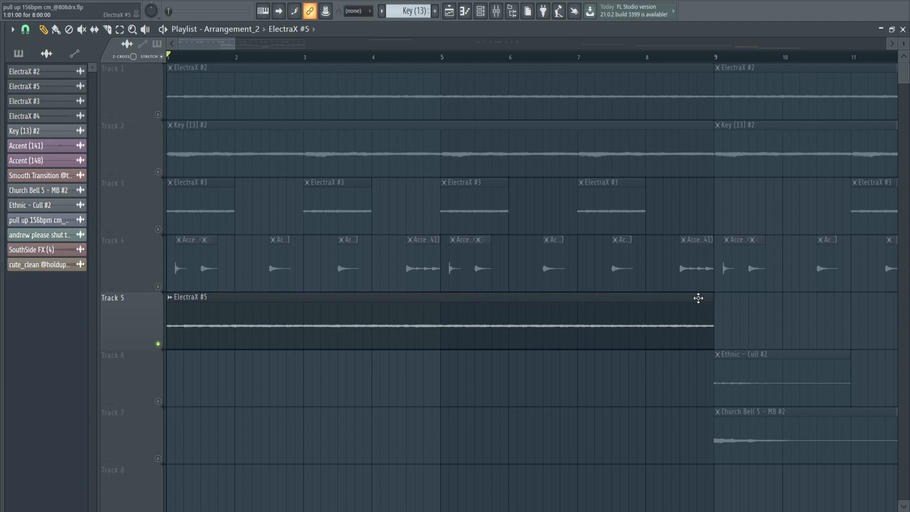
Shorten the Track 5 ElectraX #5 clip to end at bar 5 and slice it around bars 2, 3 and 4.
drag(713, 300, 443, 303)
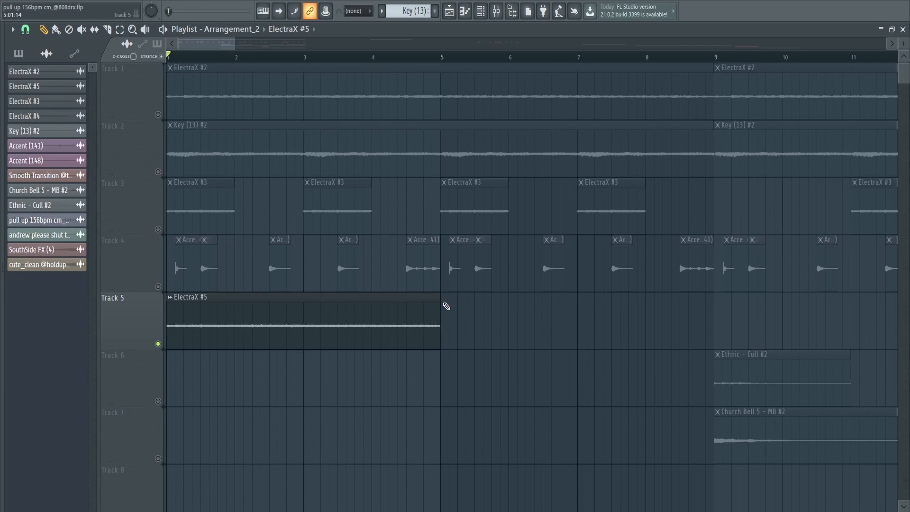
key(c)
click(241, 329)
right_click(308, 320)
right_click(376, 320)
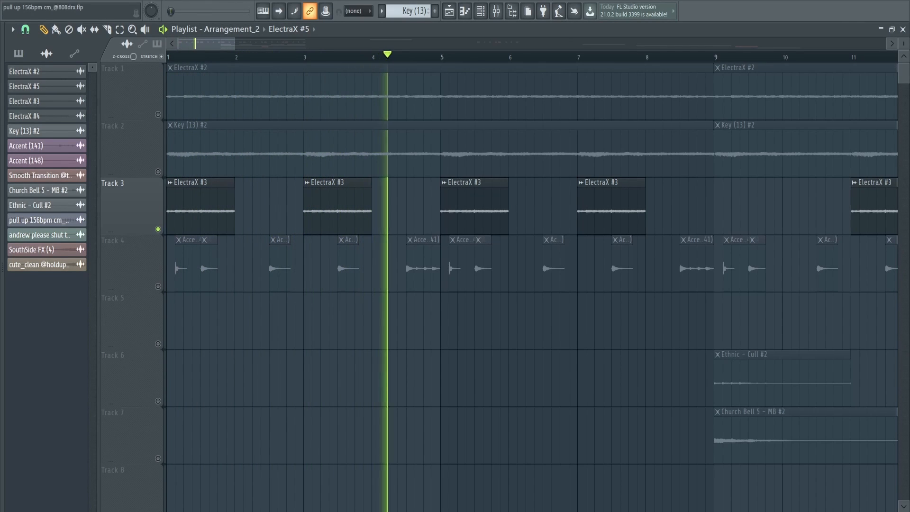
Stop playback, solo Track 4, and open the Accent (148) sample to preview its sound.
key(space)
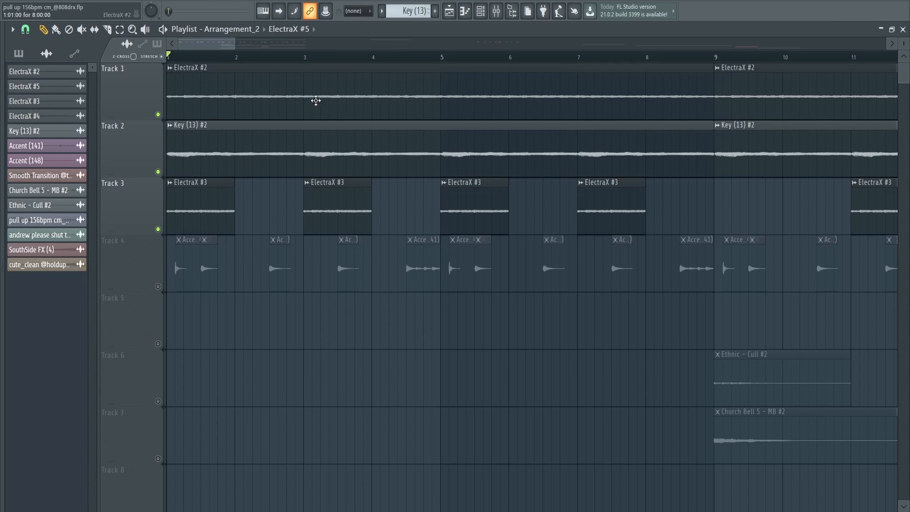
right_click(159, 290)
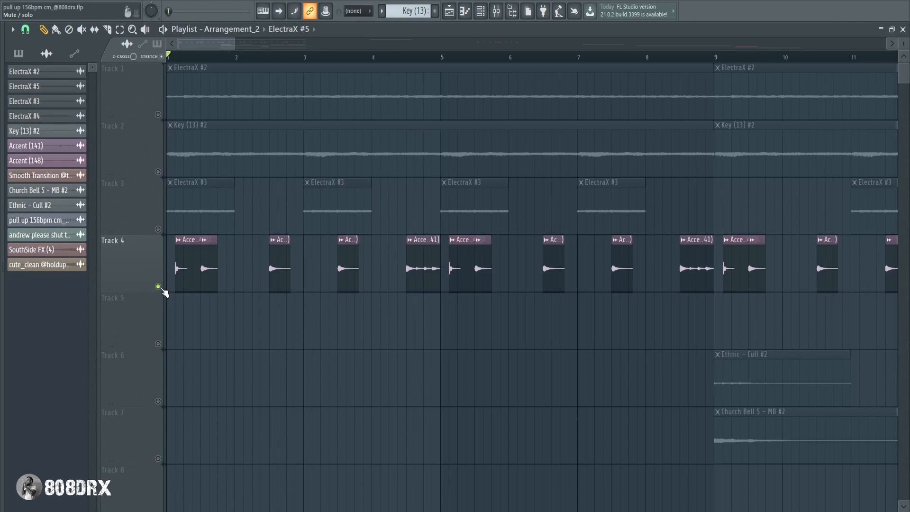
double_click(208, 275)
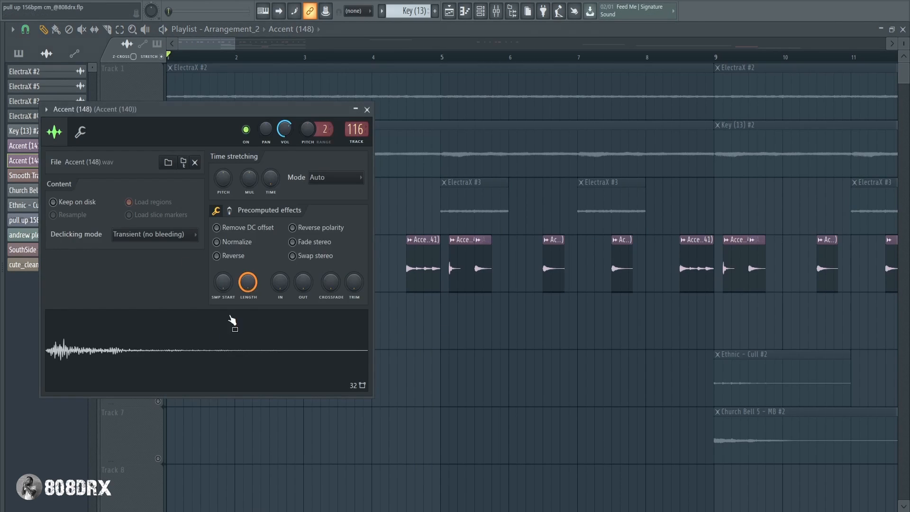
click(201, 350)
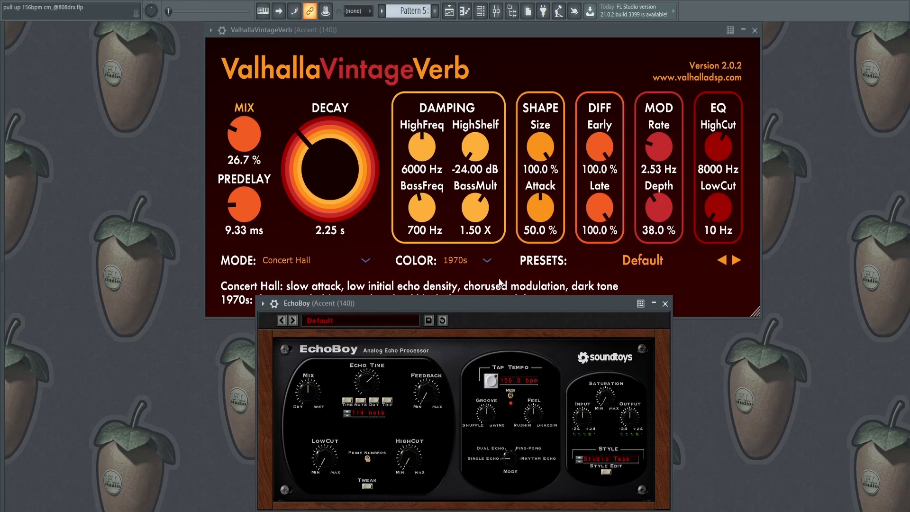
Examine the accent channel's ValhallaVintageVerb and EchoBoy effects, and listen to the soloed Track 4 clips.
click(704, 297)
click(531, 342)
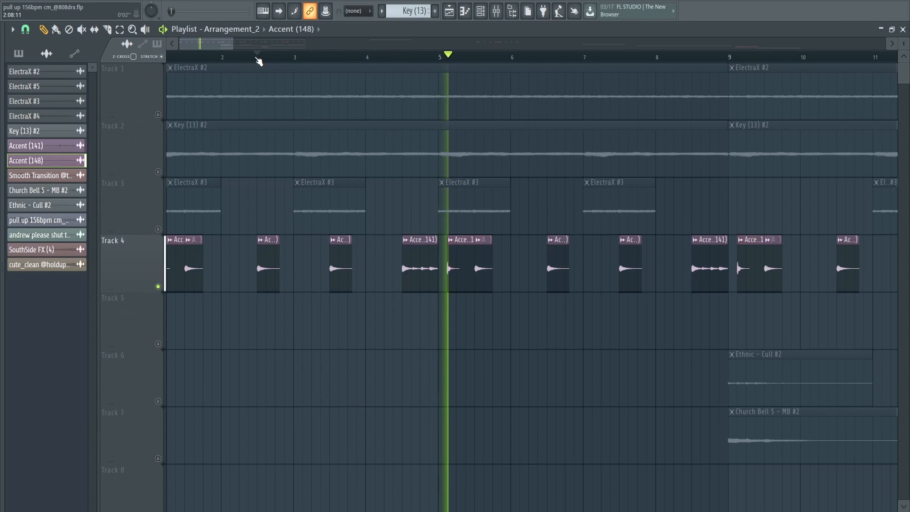
key(space)
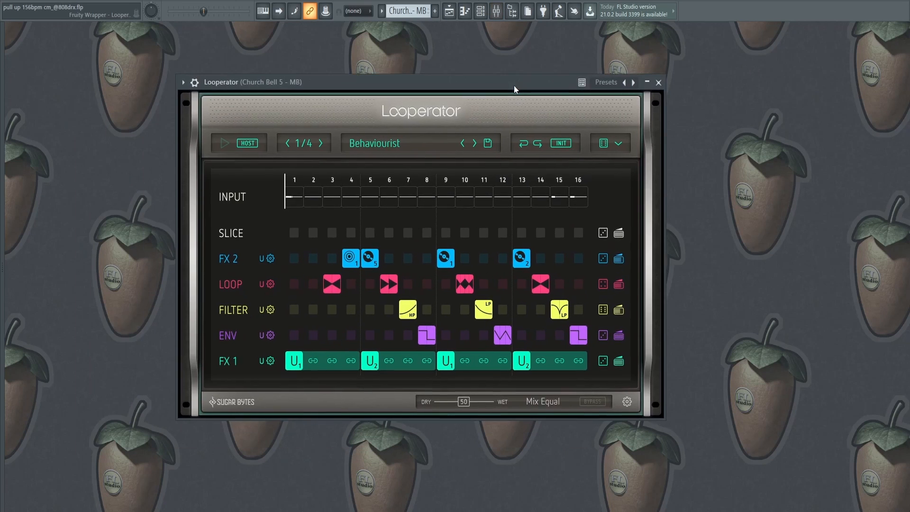
Examine the Looperator preset on the Church Bell channel and the ValhallaVintageVerb settings on the Ethnic - Cull channel.
drag(514, 85, 537, 75)
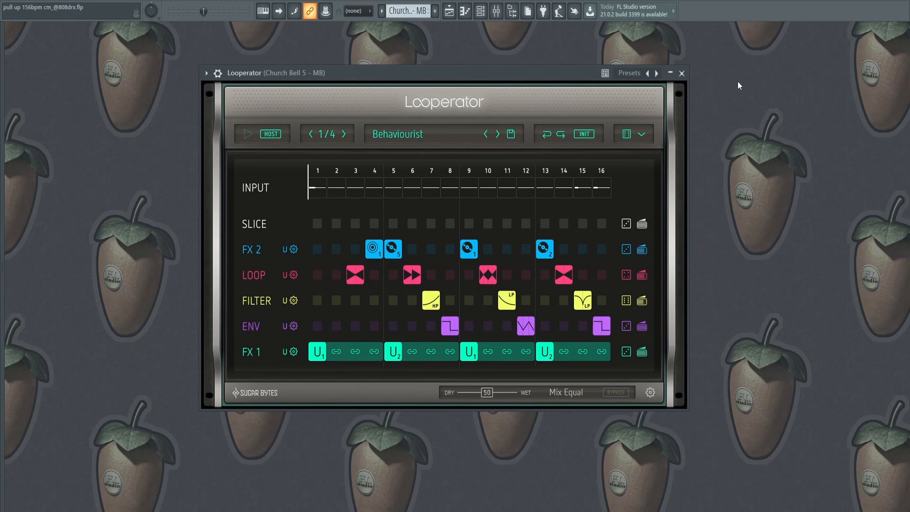
click(430, 133)
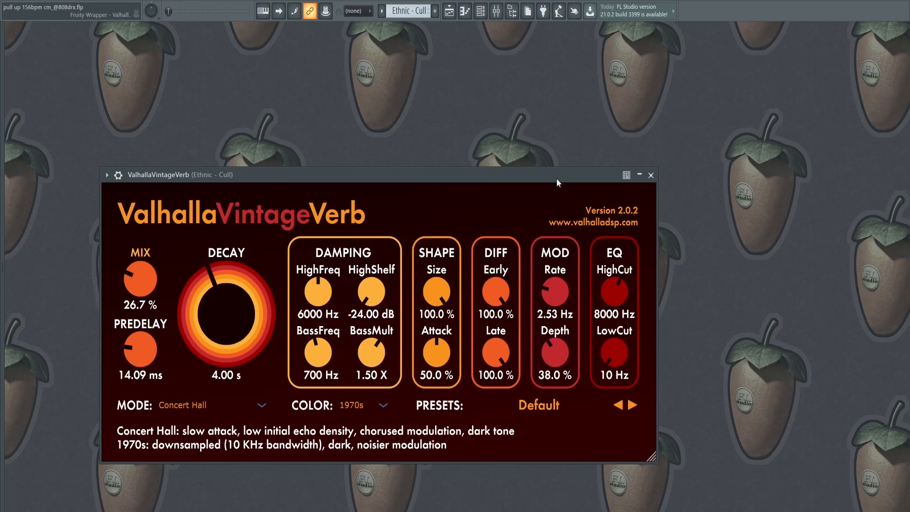
drag(557, 167, 667, 125)
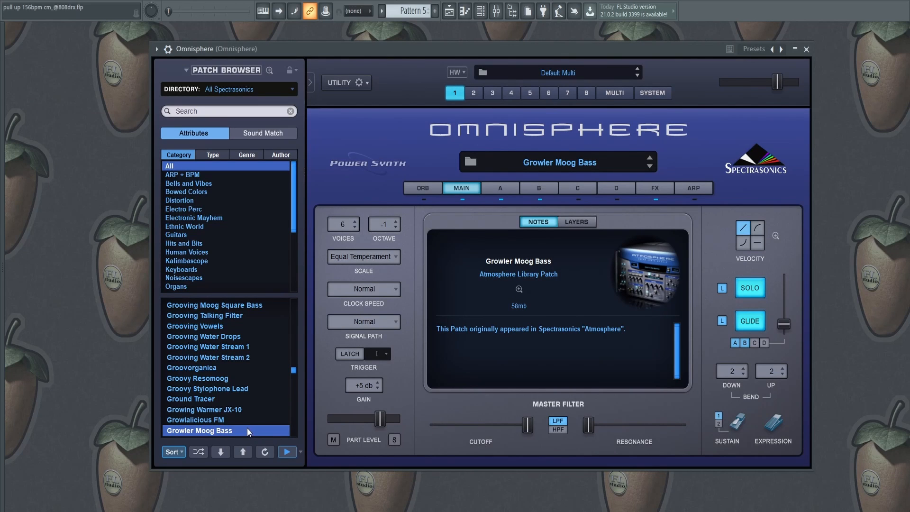
Close Omnisphere, open Pattern 5's notes in the piano roll, and play the bass pattern.
key(Escape)
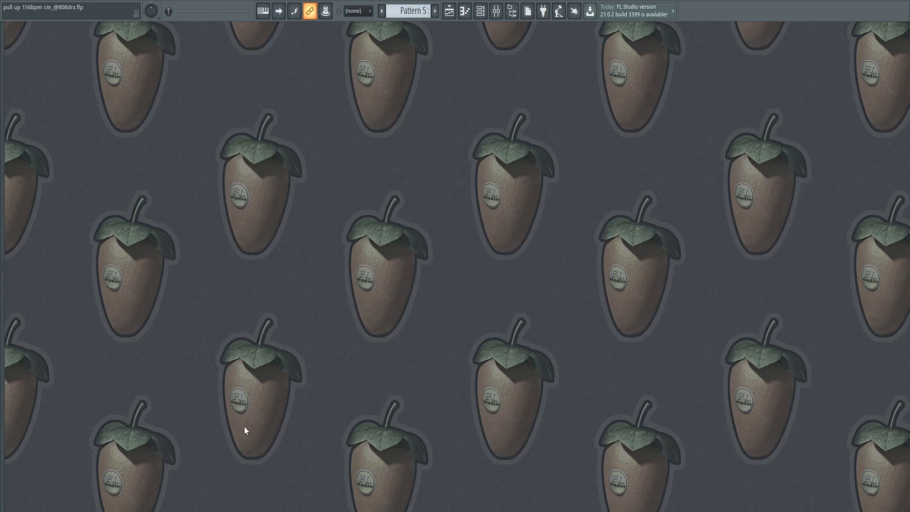
key(F7)
scroll(305, 267, down, 3)
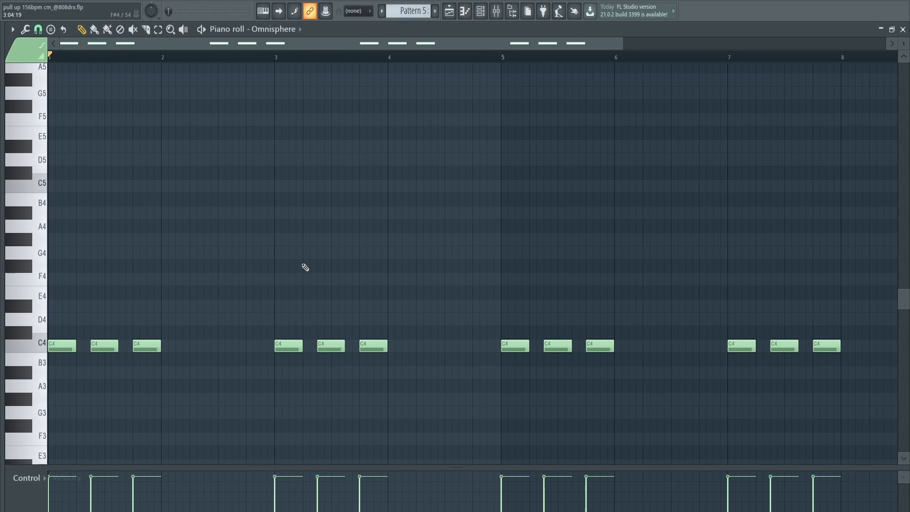
key(space)
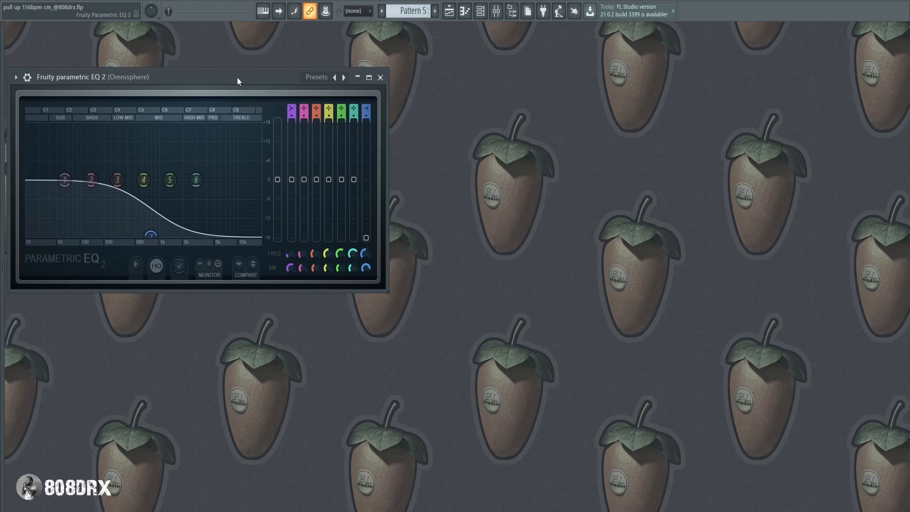
Examine the Omnisphere channel's parametric EQ curve and its Decapitator preset.
drag(237, 78, 484, 130)
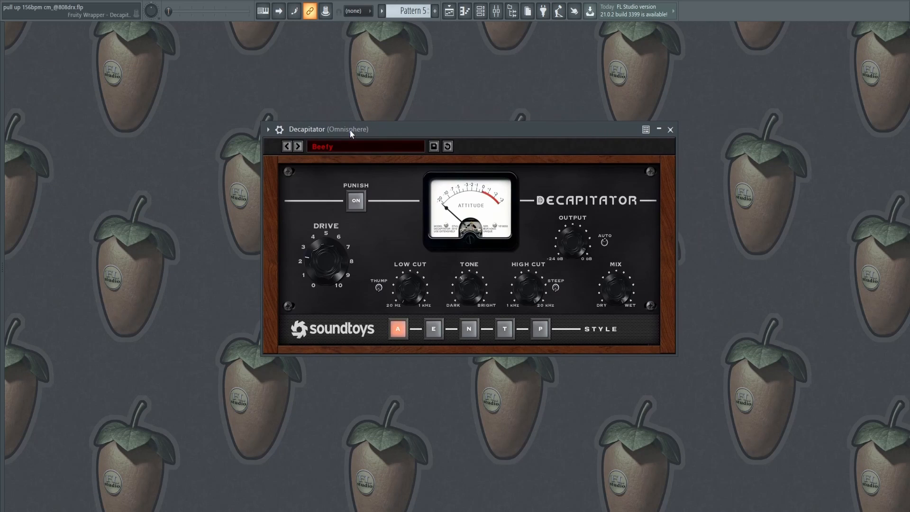
click(353, 144)
mouse_move(358, 152)
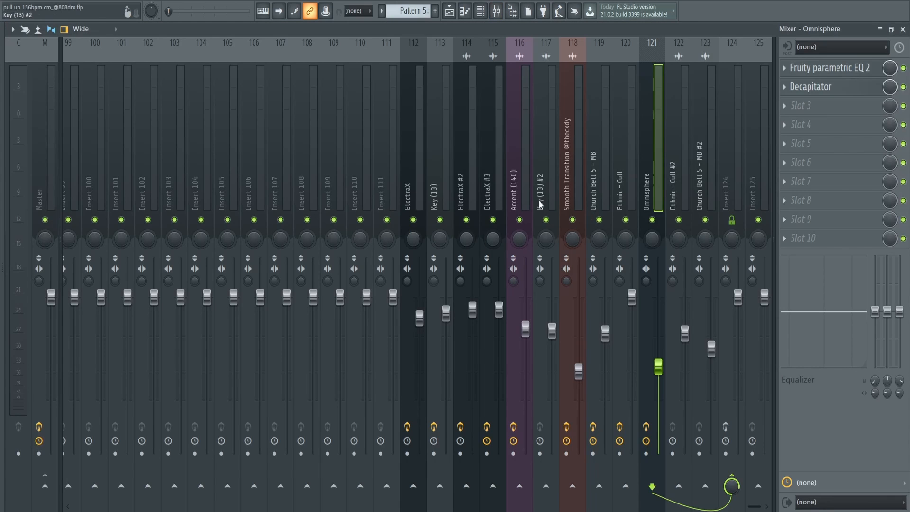
Return from the mixer to the playlist and solo Track 5 to listen to the ElectraX #4 clips from bar 17.
key(F9)
key(F5)
scroll(472, 187, down, 4)
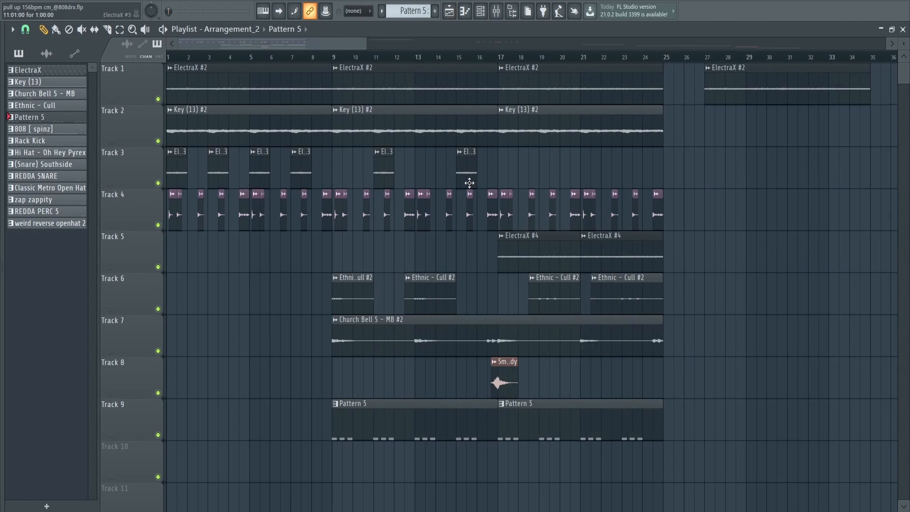
scroll(465, 183, down, 2)
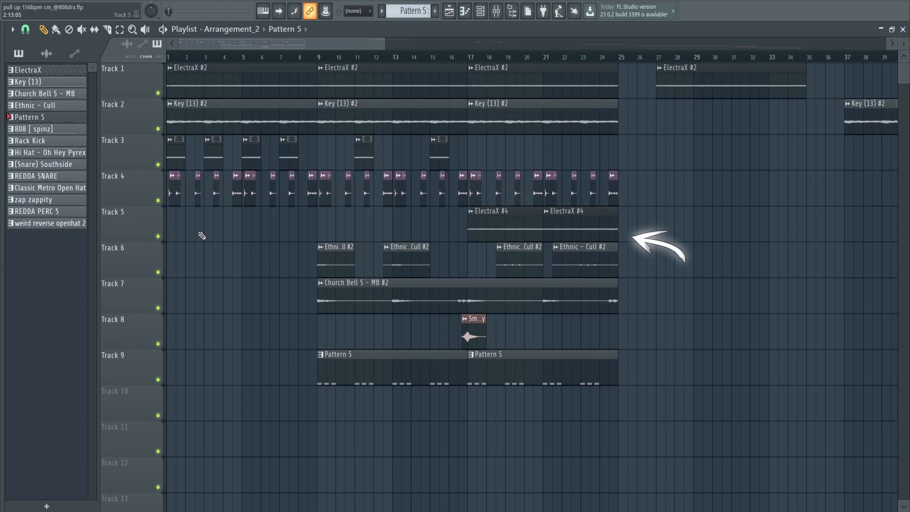
click(470, 58)
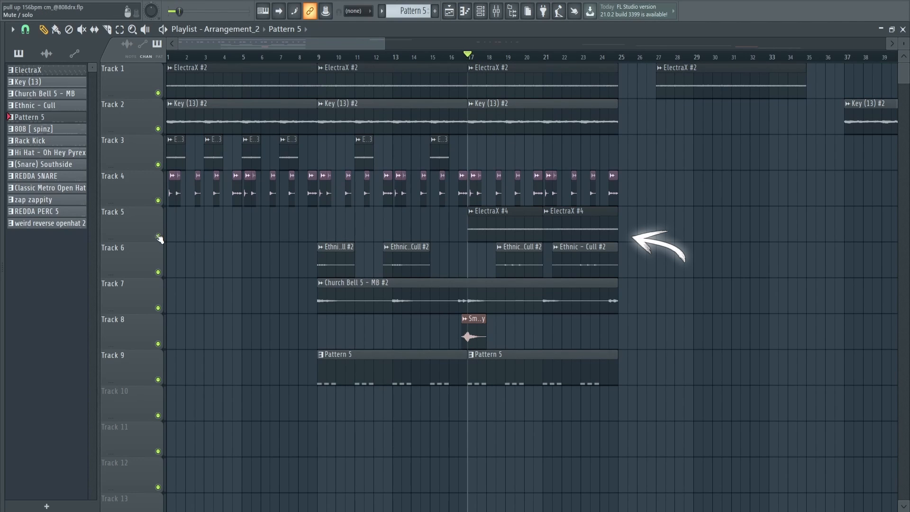
right_click(158, 236)
key(space)
double_click(483, 232)
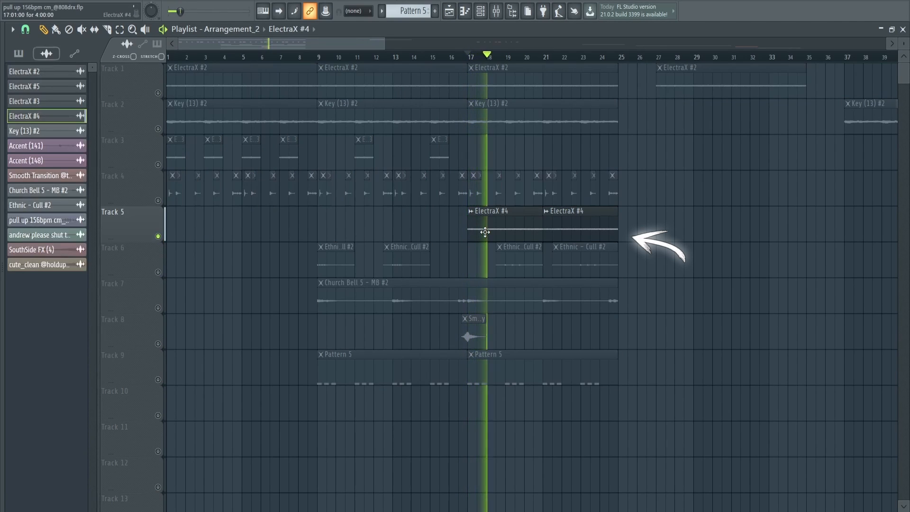
key(Escape)
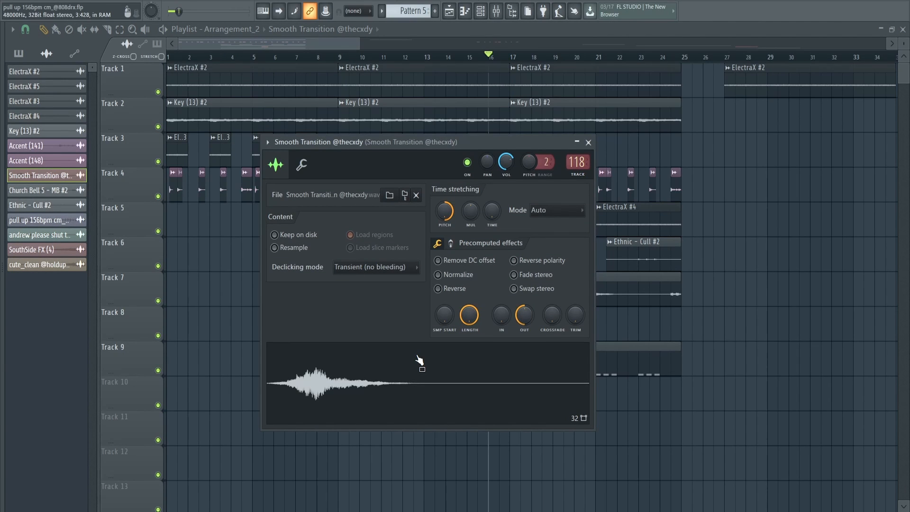
Inspect the Smooth Transition sample's settings and its clip placement on Track 8.
drag(425, 359, 514, 310)
scroll(516, 309, up, 5)
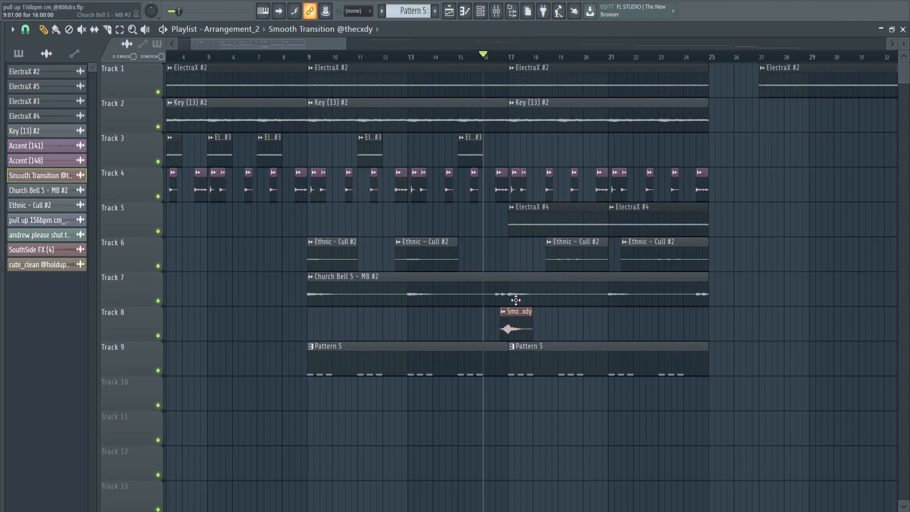
scroll(503, 323, down, 8)
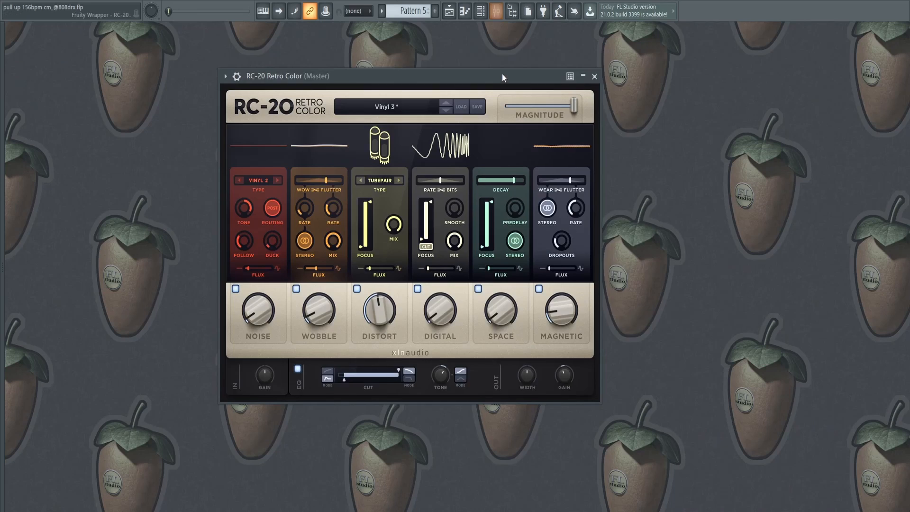
Examine the RC-20 Retro Color effect on the Master channel.
drag(502, 74, 538, 55)
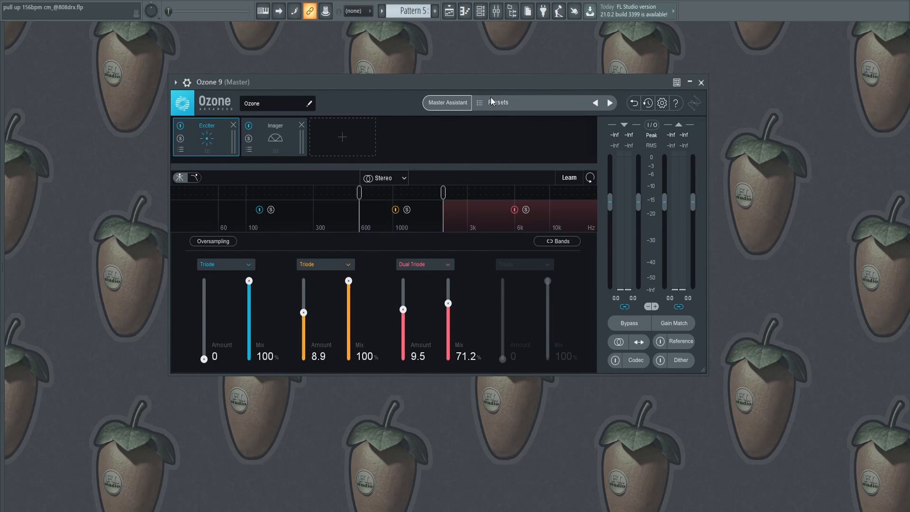
Examine the Ozone 9 Imager and the FabFilter Pro-L 2 limiter on the Master channel, ending at the playlist.
click(271, 143)
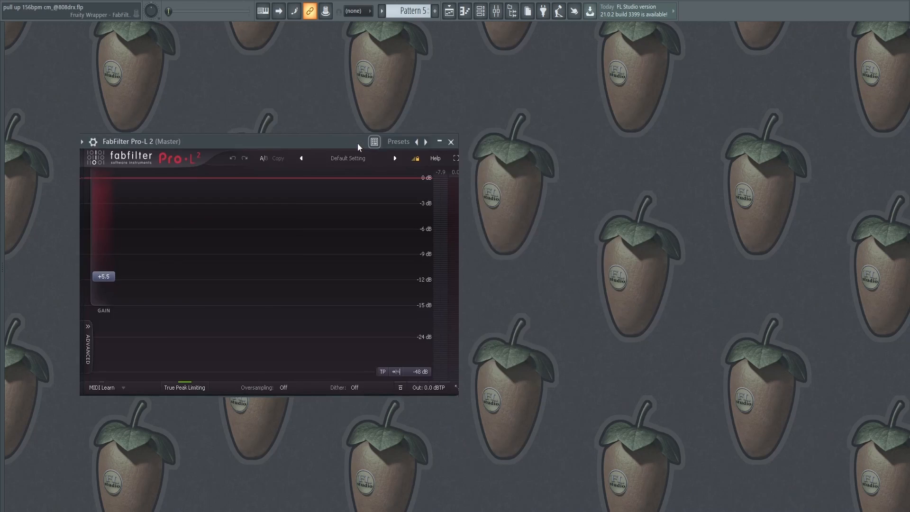
drag(357, 144, 528, 124)
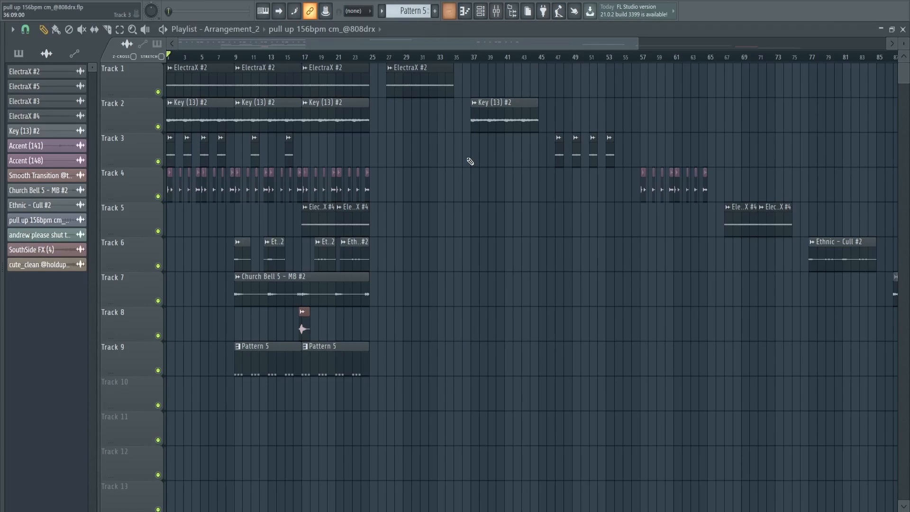
drag(197, 426, 114, 439)
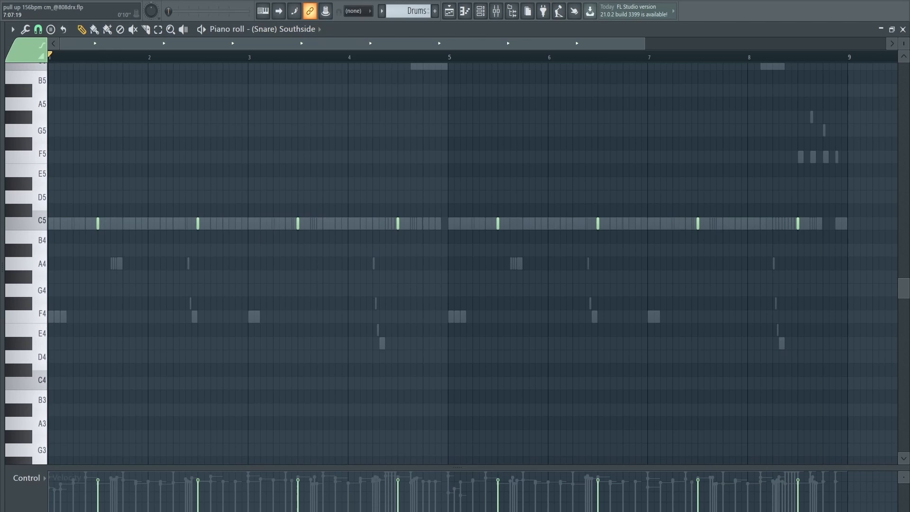
Listen to the (Snare) Southside and REDDA SNARE notes of the Drums pattern in the piano roll.
key(space)
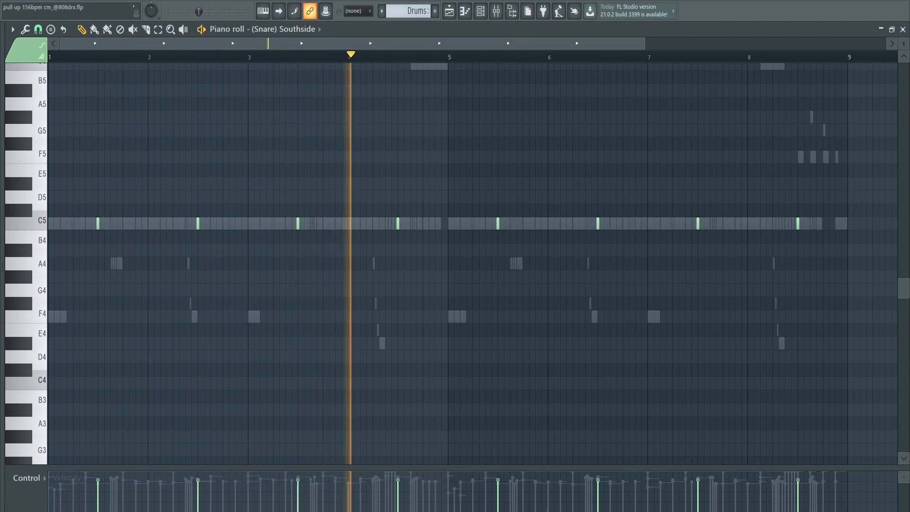
key(space)
key(F6)
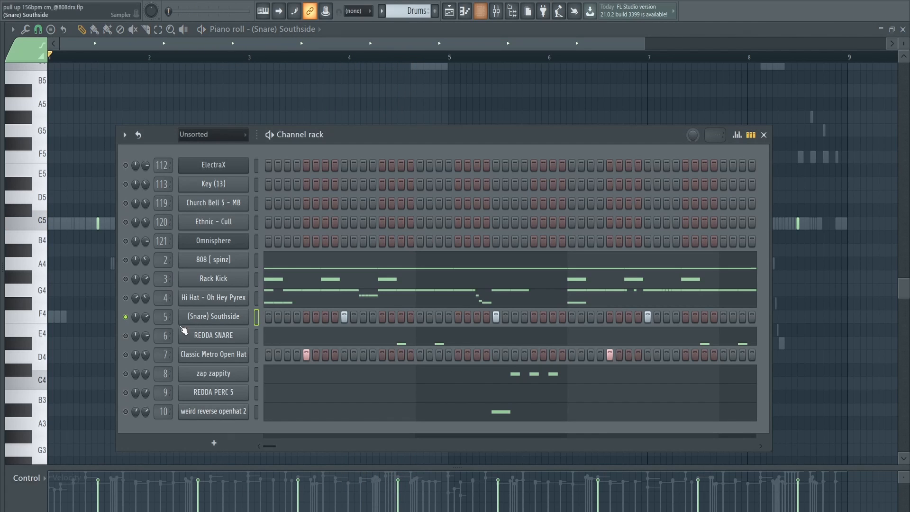
click(278, 300)
key(space)
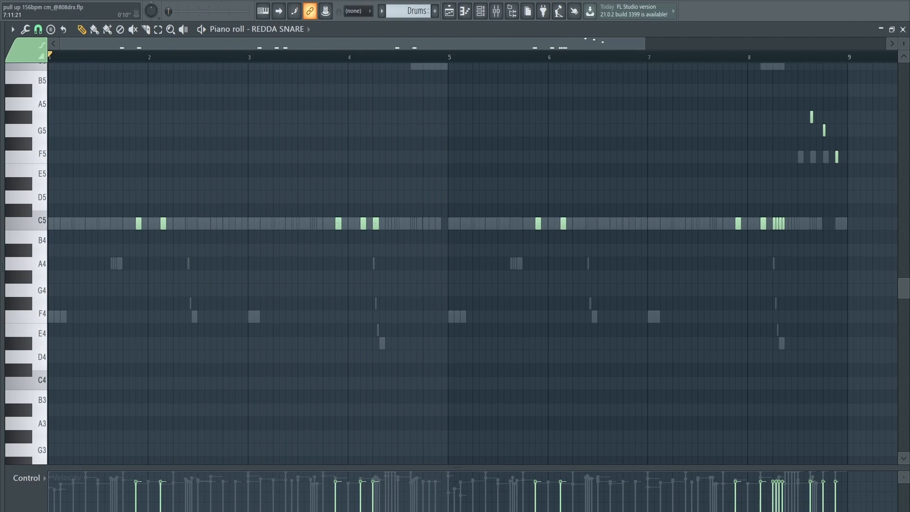
key(space)
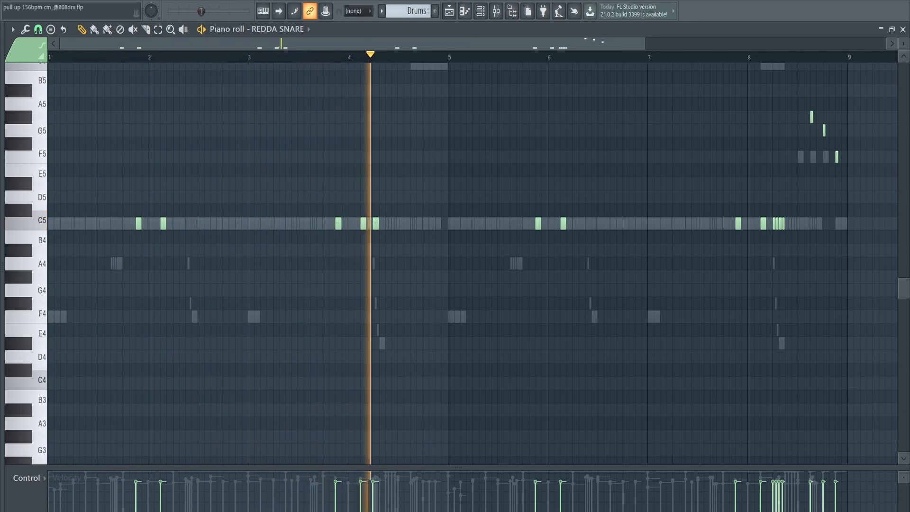
key(space)
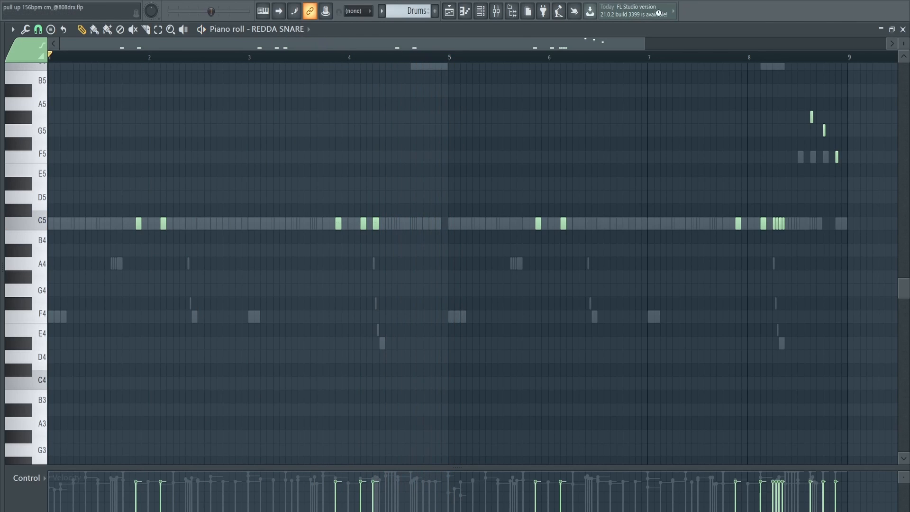
Listen to the Classic Metro Open Hat and zap zappity notes of the Drums pattern.
click(395, 292)
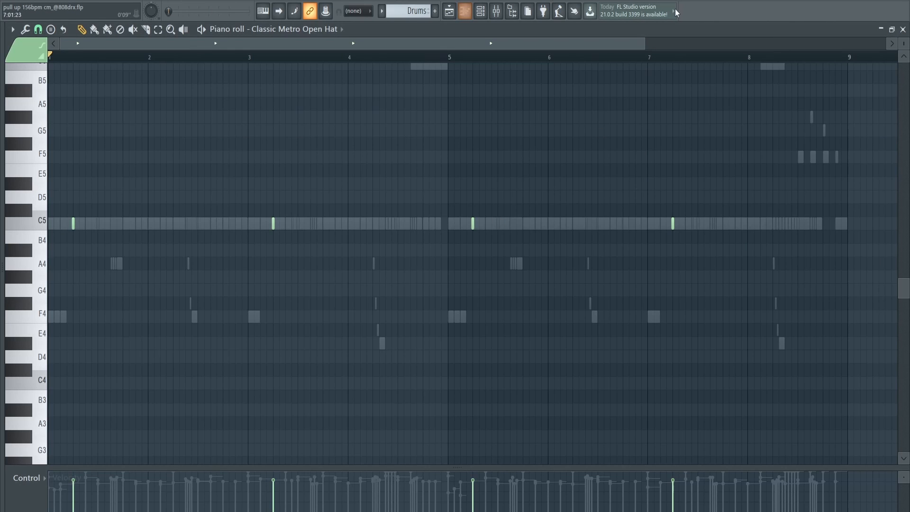
key(space)
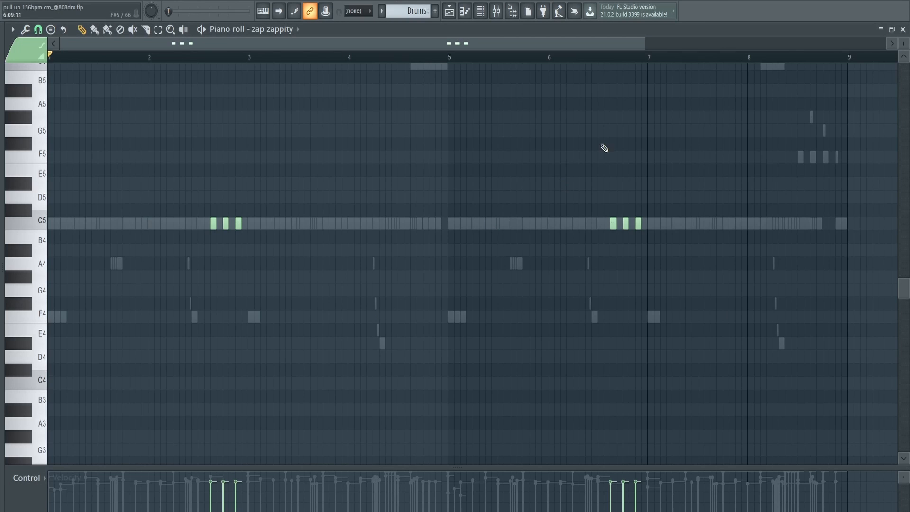
key(space)
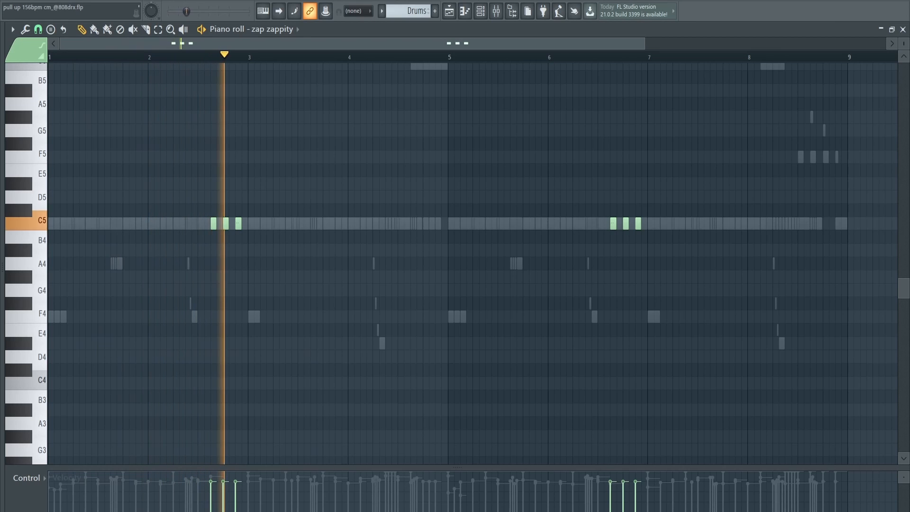
key(space)
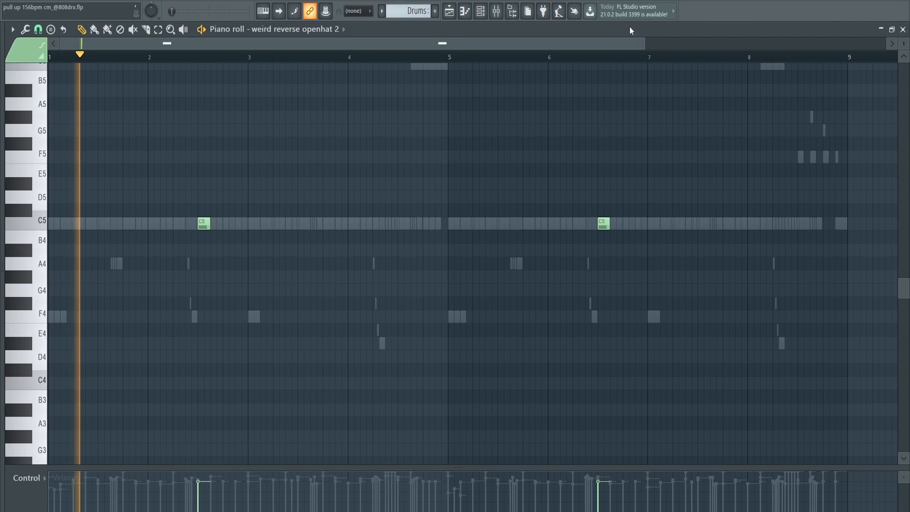
Play the weird reverse openhat 2 notes of the Drums pattern from bar 2.
key(space)
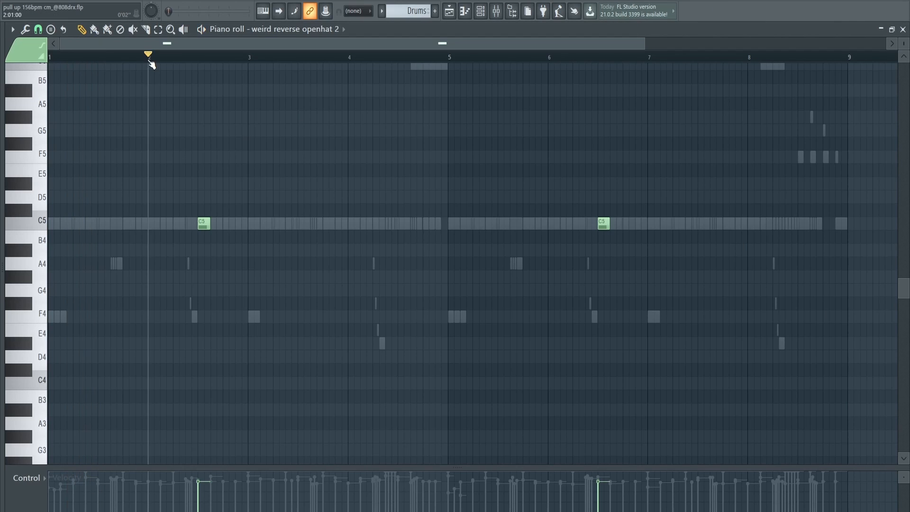
key(space)
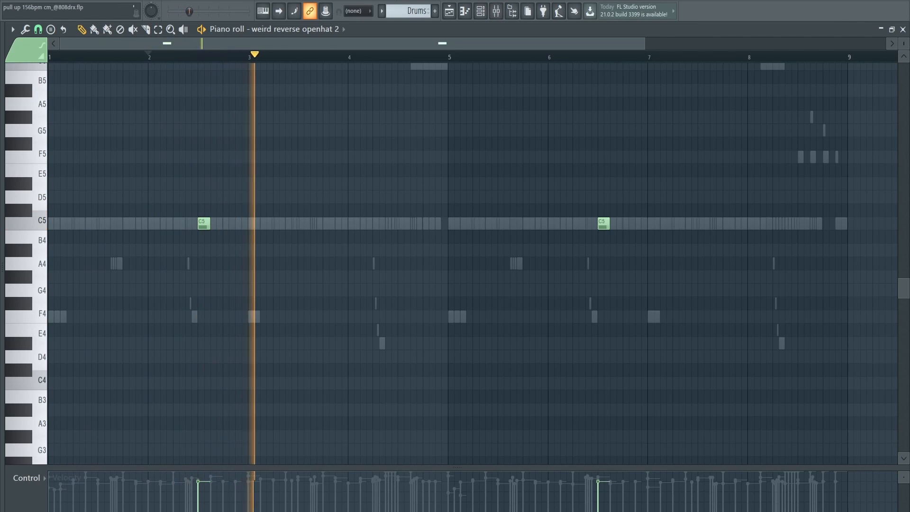
key(space)
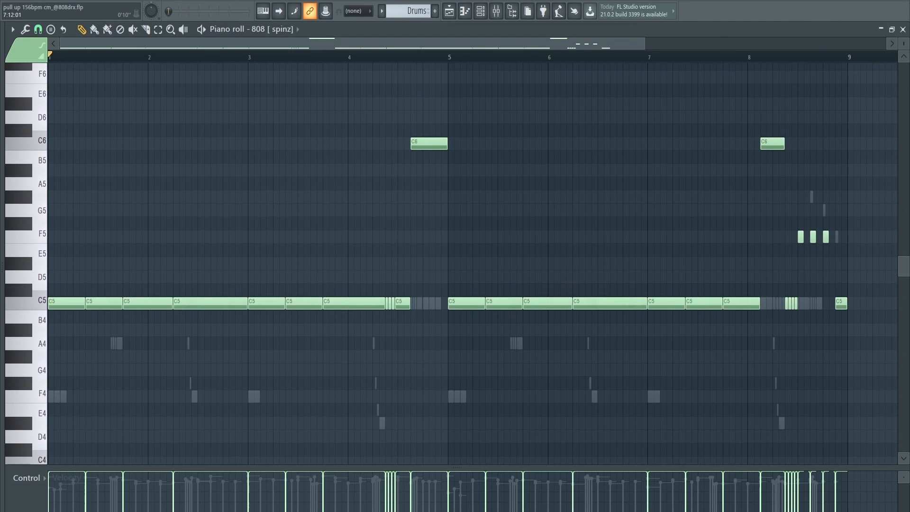
Listen to the 808 [ spinz] and Rack Kick notes of the Drums pattern, closing the piano roll at the end.
key(space)
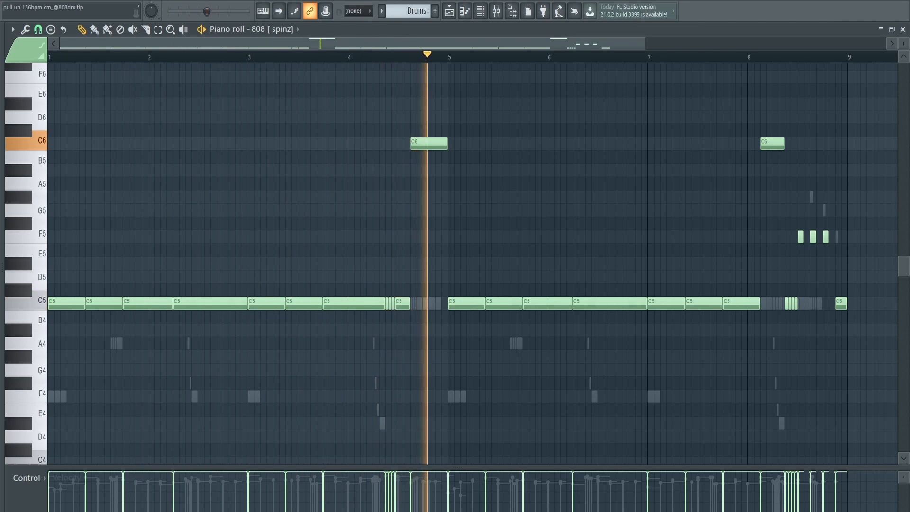
key(space)
key(F6)
click(279, 280)
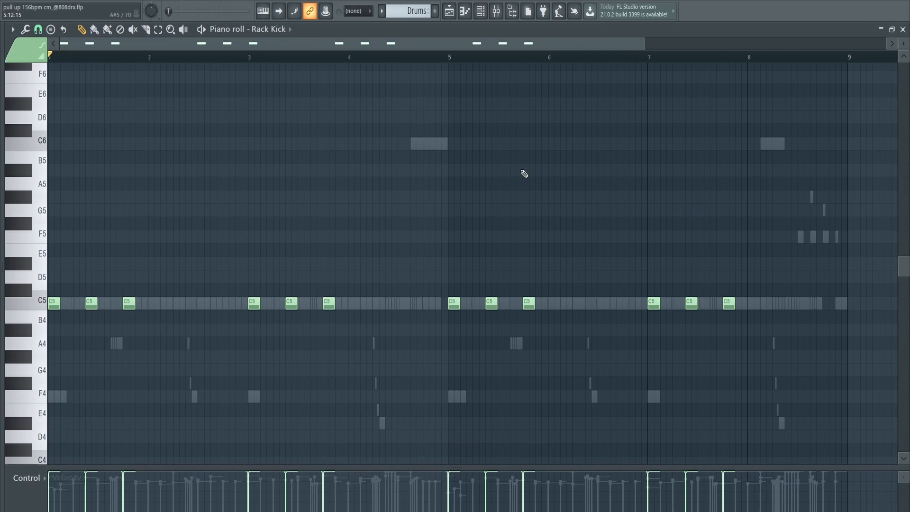
key(space)
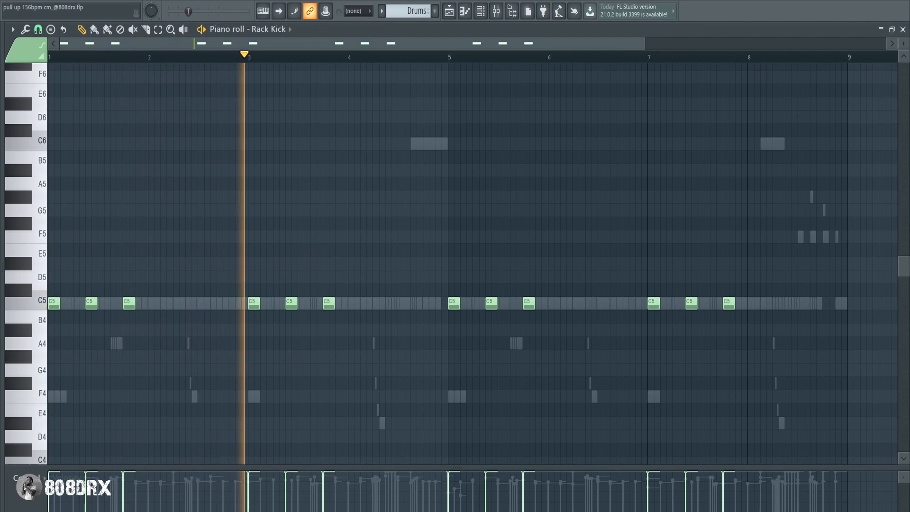
key(Escape)
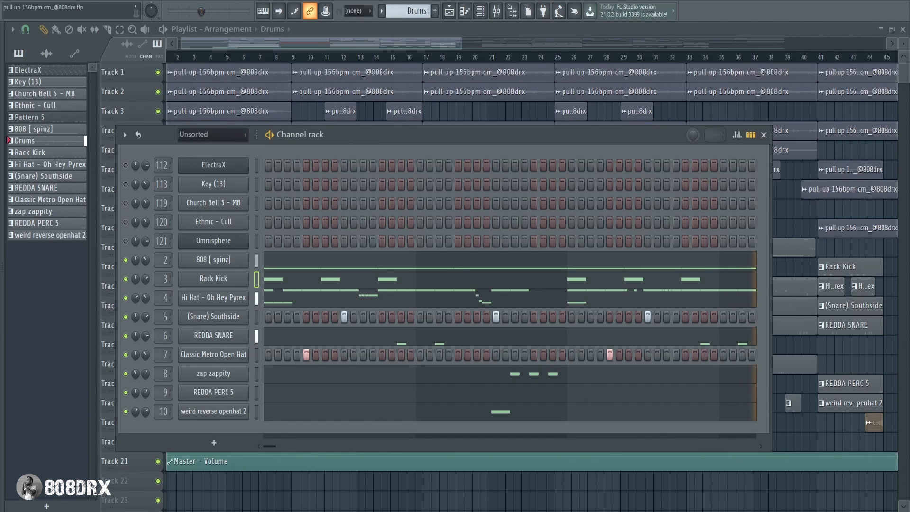